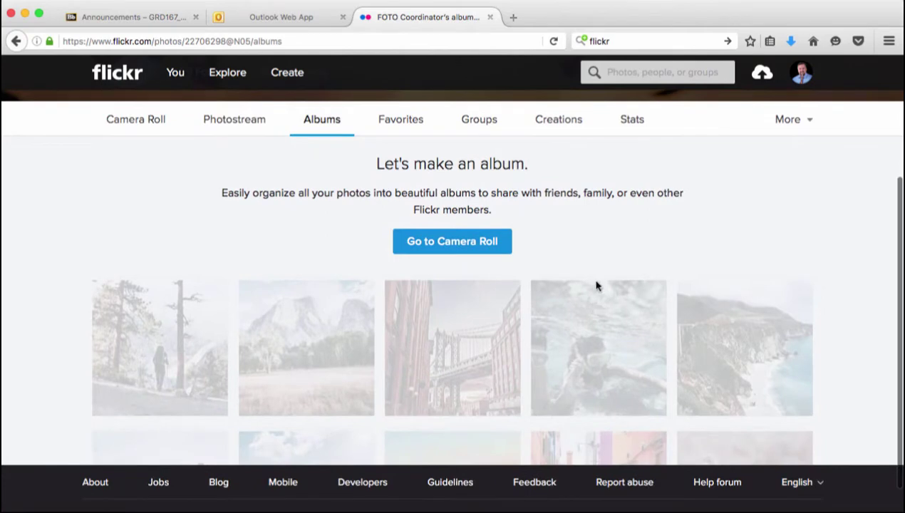
# In the Camera Roll, select the four August 15, 2016 photos and bring up Add to album
pyautogui.click(457, 248)
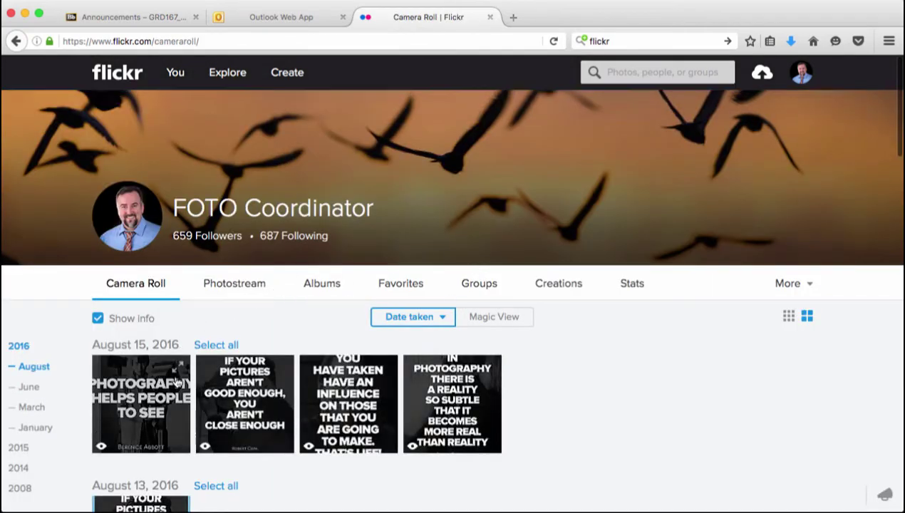
pyautogui.click(174, 379)
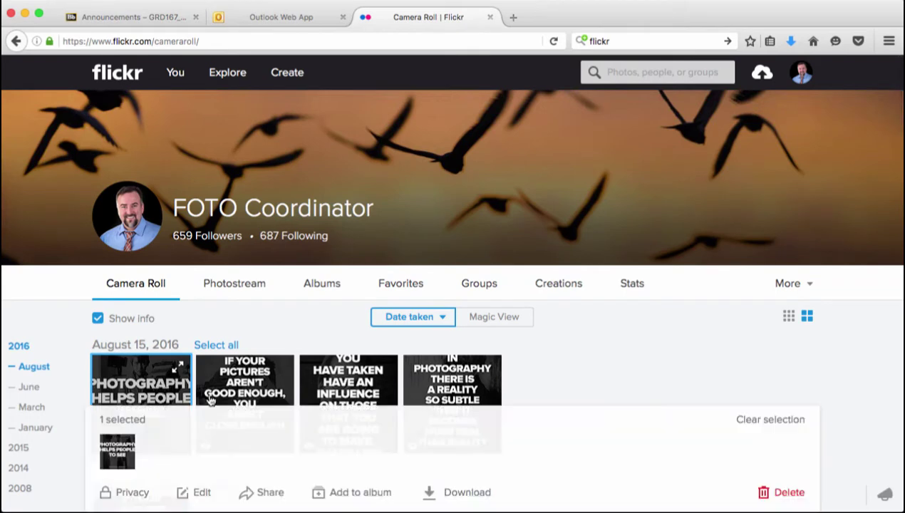
pyautogui.click(244, 385)
pyautogui.click(349, 385)
pyautogui.click(424, 383)
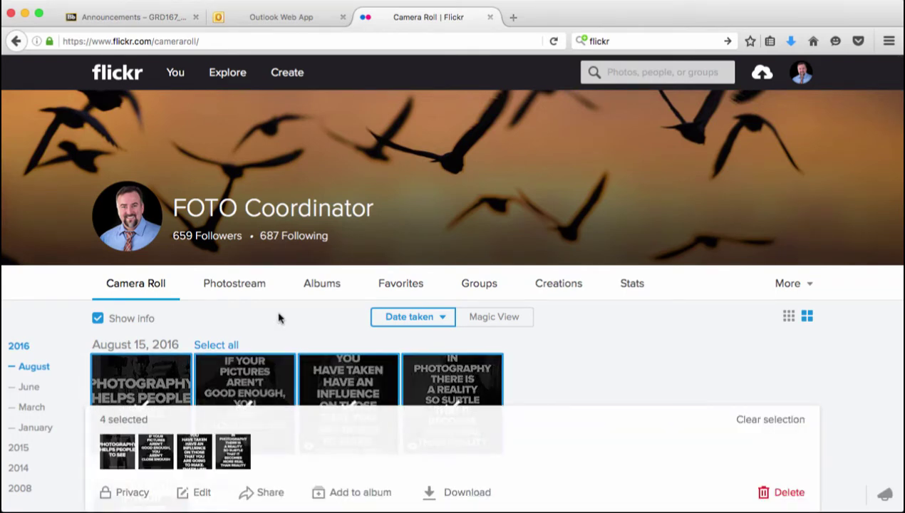
pyautogui.click(358, 494)
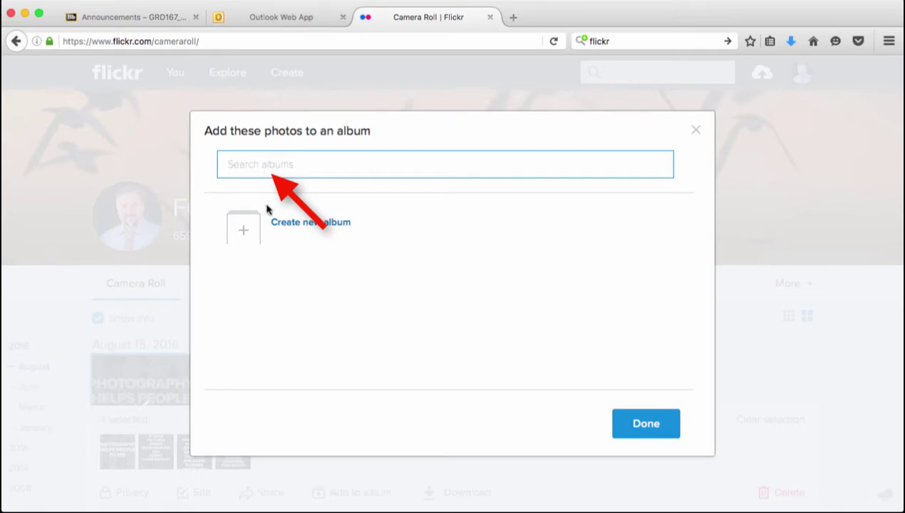
# Create the album 'Project1_GRD167' described 'These are my project images.' holding the four photos
pyautogui.click(243, 229)
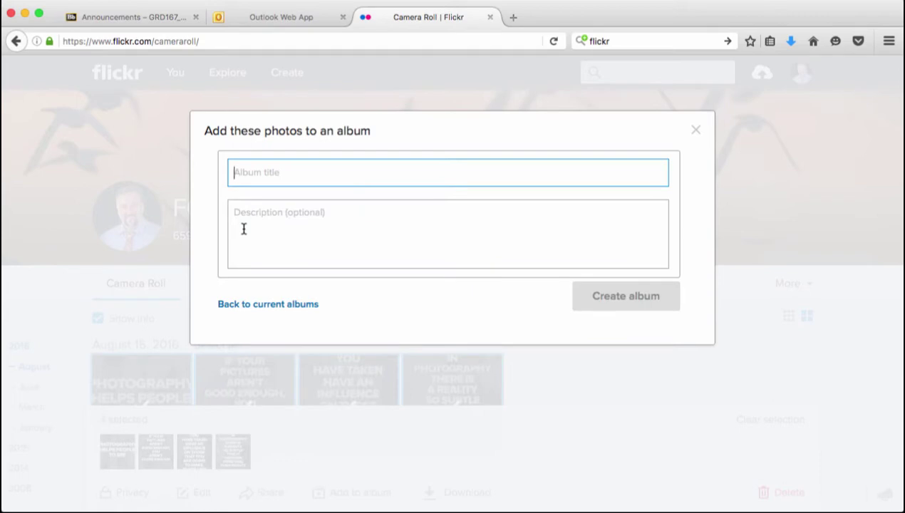
pyautogui.write('Project1_GRD167')
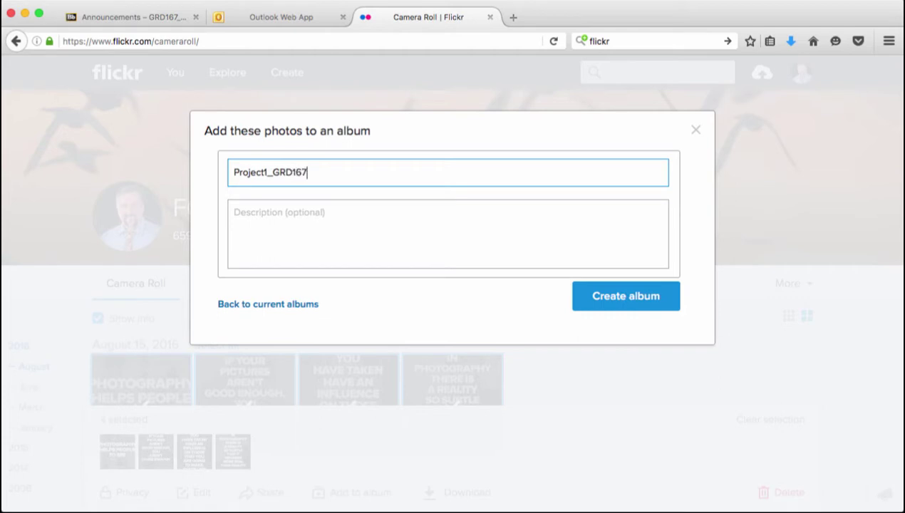
pyautogui.click(247, 216)
pyautogui.write('These are my')
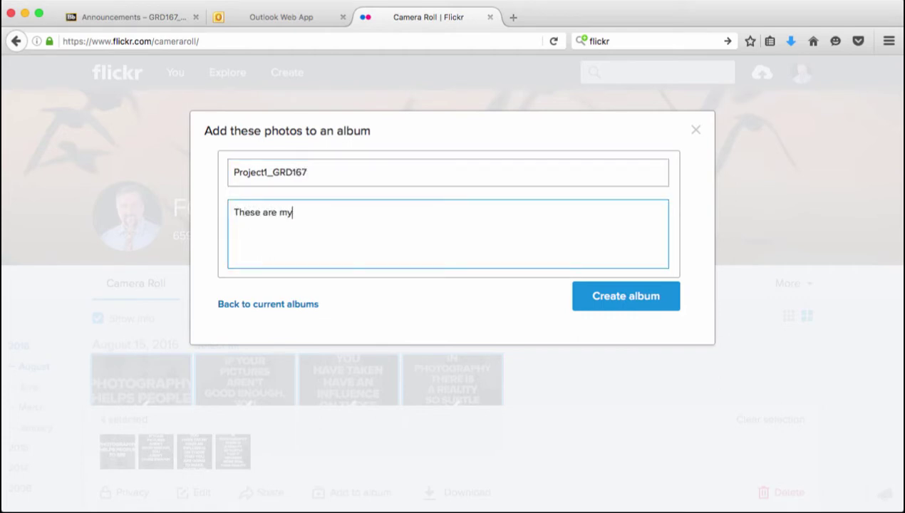
pyautogui.write(' project images.')
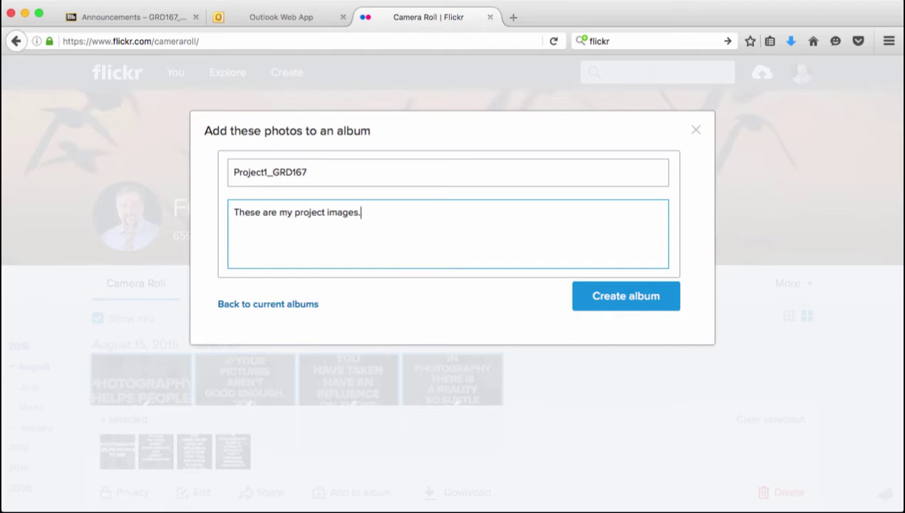
pyautogui.click(603, 286)
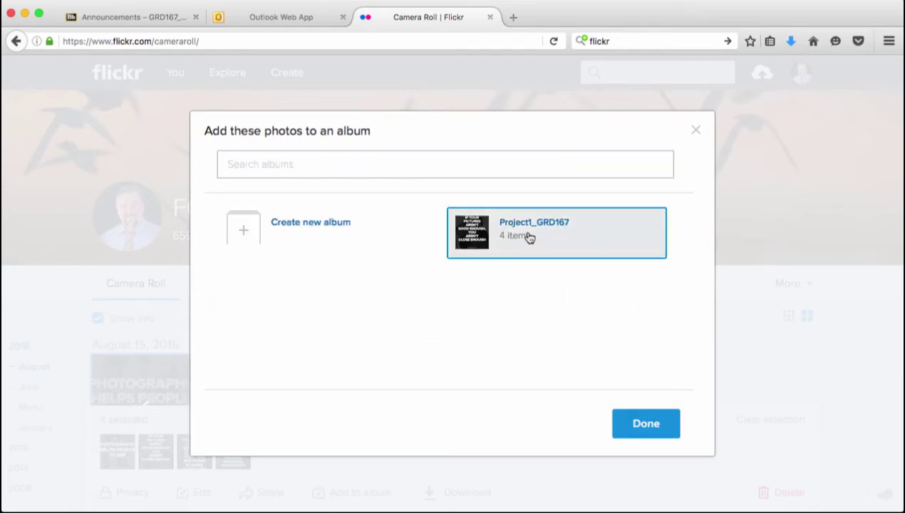
pyautogui.click(657, 431)
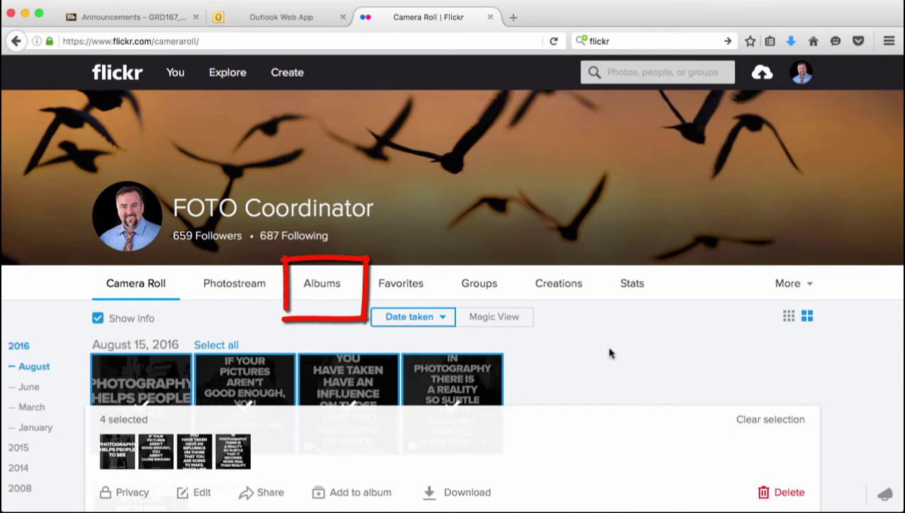
# Show the Albums page and scroll to the Project1_GRD167 album with its 4 photos
pyautogui.click(324, 288)
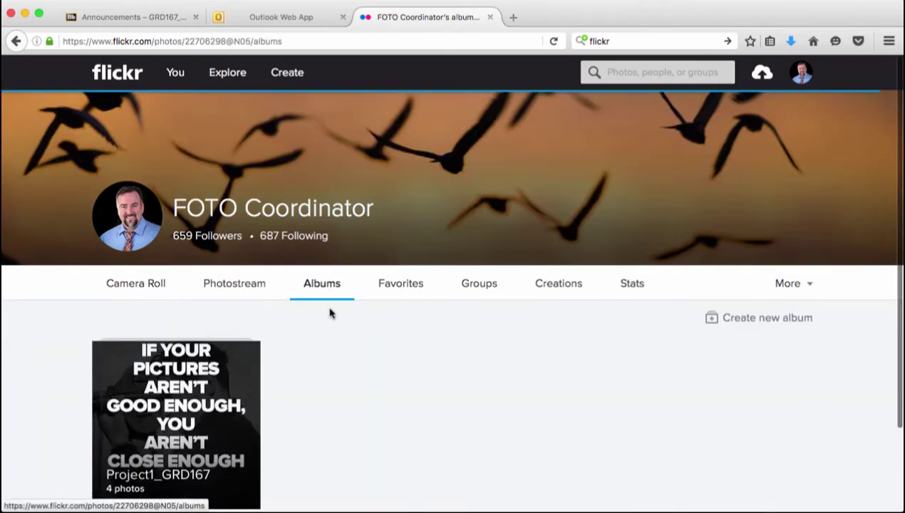
pyautogui.scroll(-3, 336, 318)
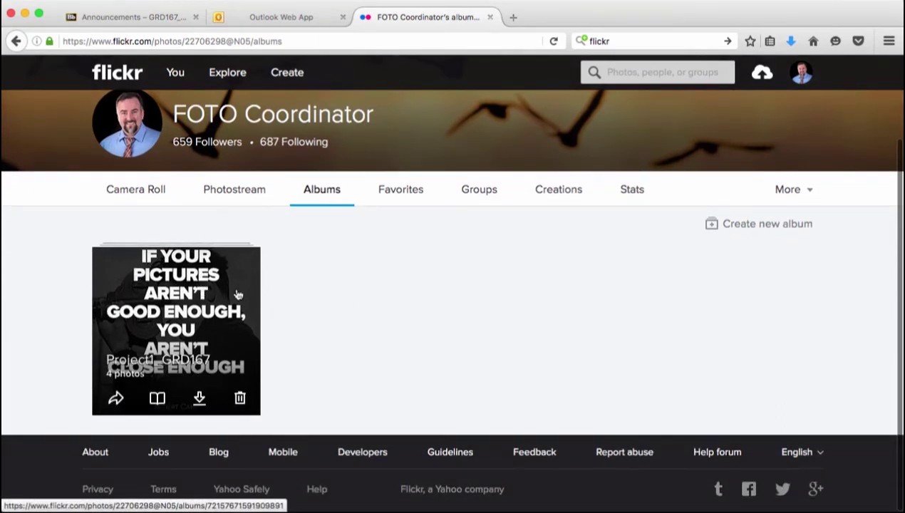
pyautogui.moveTo(235, 380)
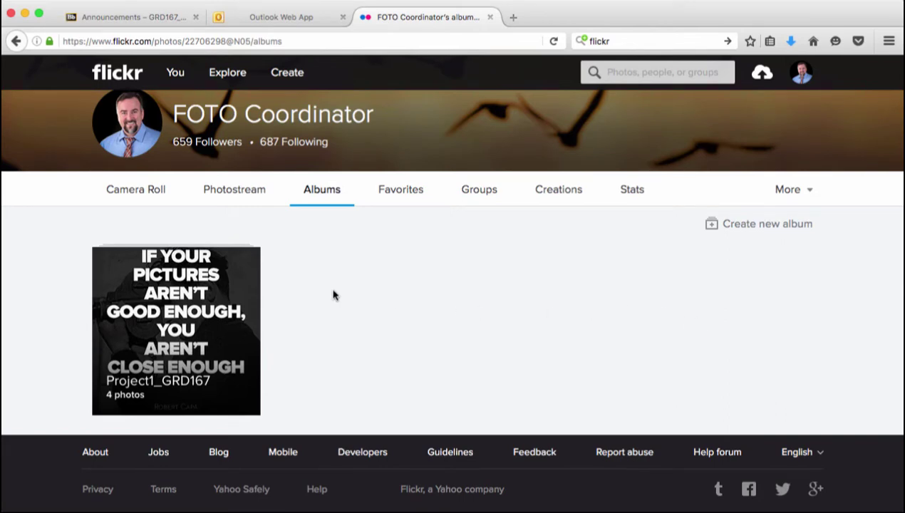
# Open the Project1_GRD167 album page and select its full web address to copy
pyautogui.click(189, 307)
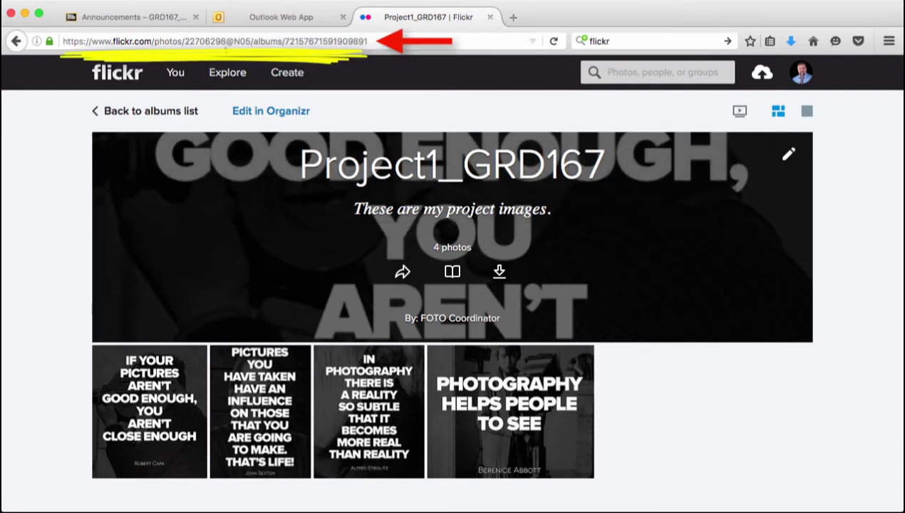
pyautogui.moveTo(420, 38); pyautogui.dragTo(48, 35)
pyautogui.press('super+c')
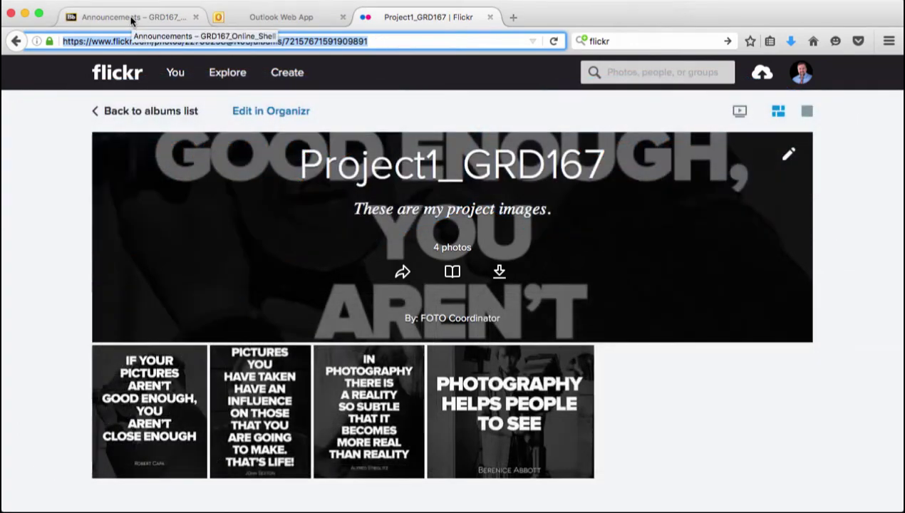
# In Blackboard, go to Lessons > Lesson 1 and scroll to Photo Project 1 - 360 Point of View
pyautogui.click(132, 18)
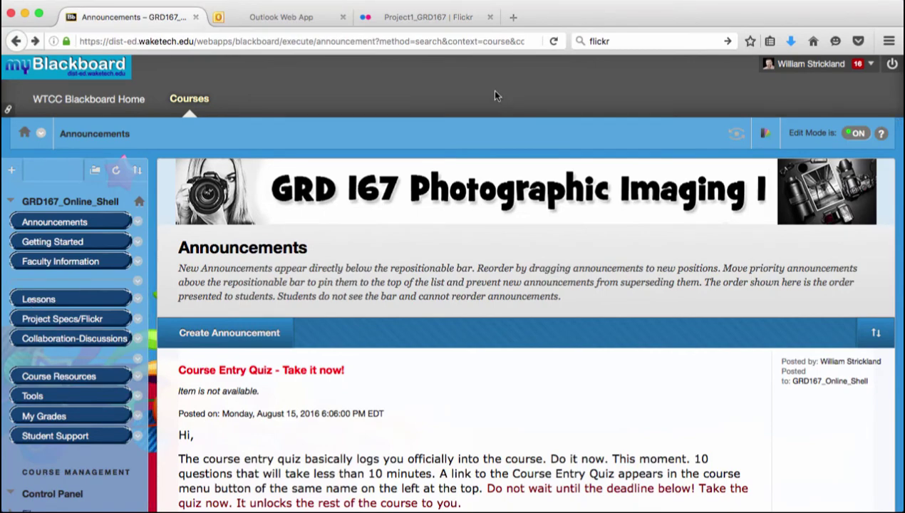
pyautogui.click(49, 301)
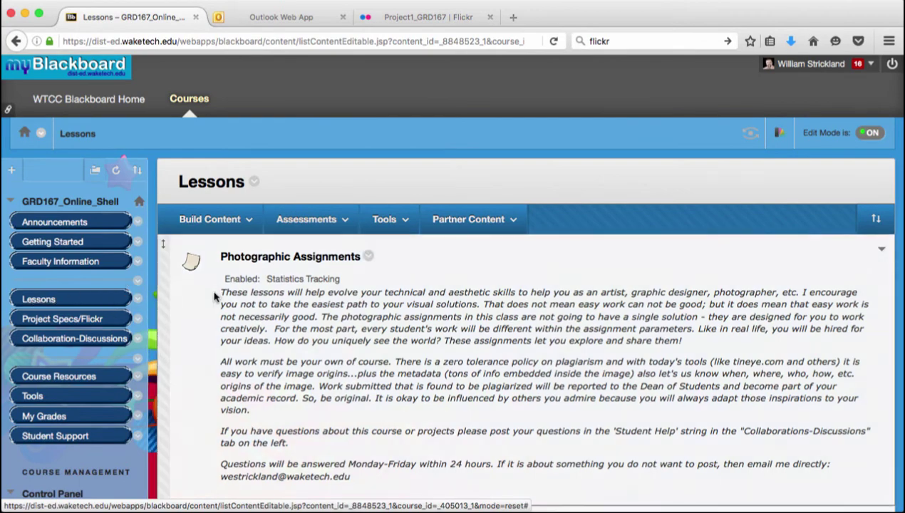
pyautogui.scroll(-10, 213, 296)
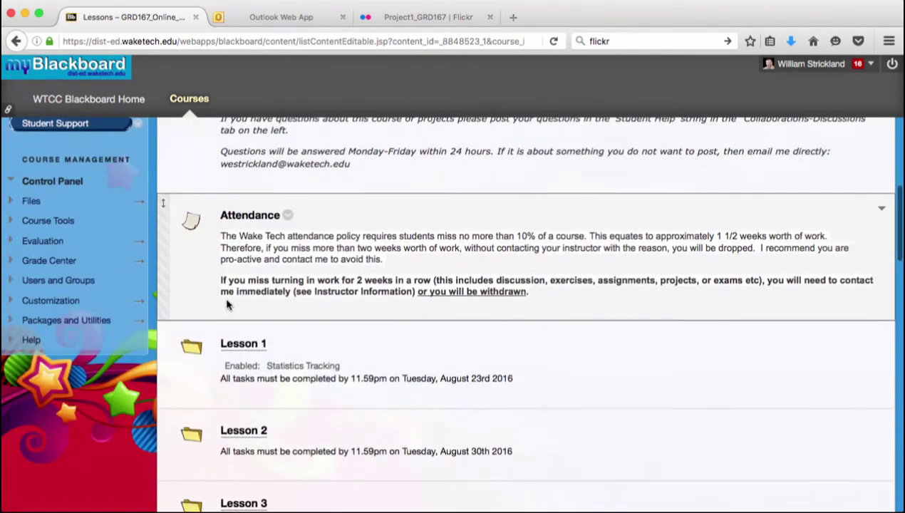
pyautogui.scroll(-2, 258, 308)
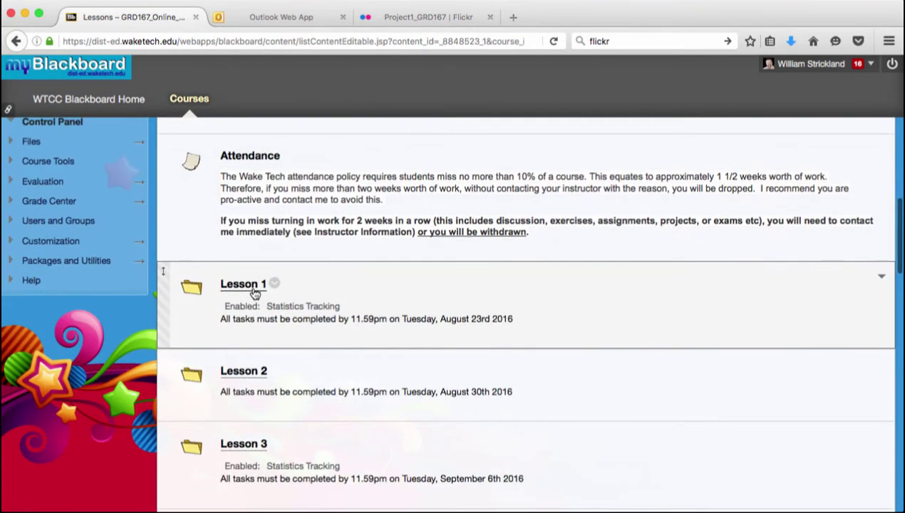
pyautogui.click(253, 285)
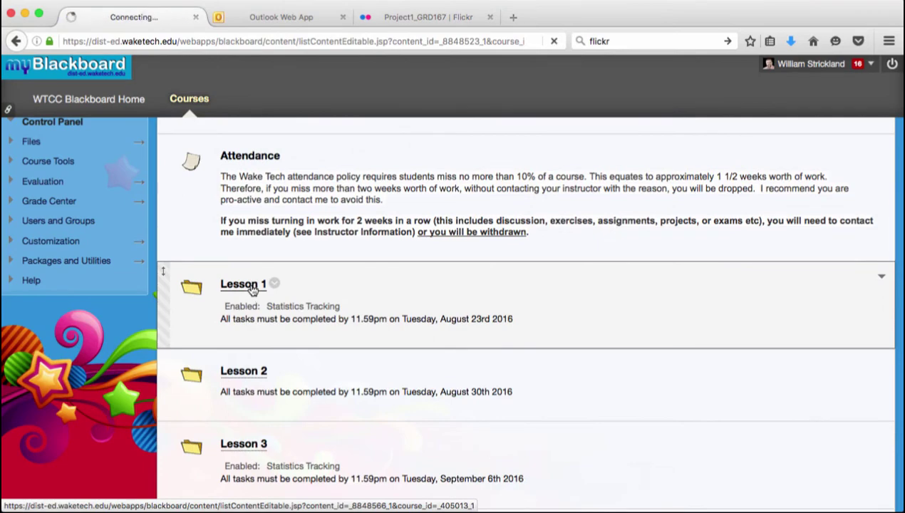
pyautogui.scroll(-2, 290, 304)
pyautogui.scroll(-10, 291, 305)
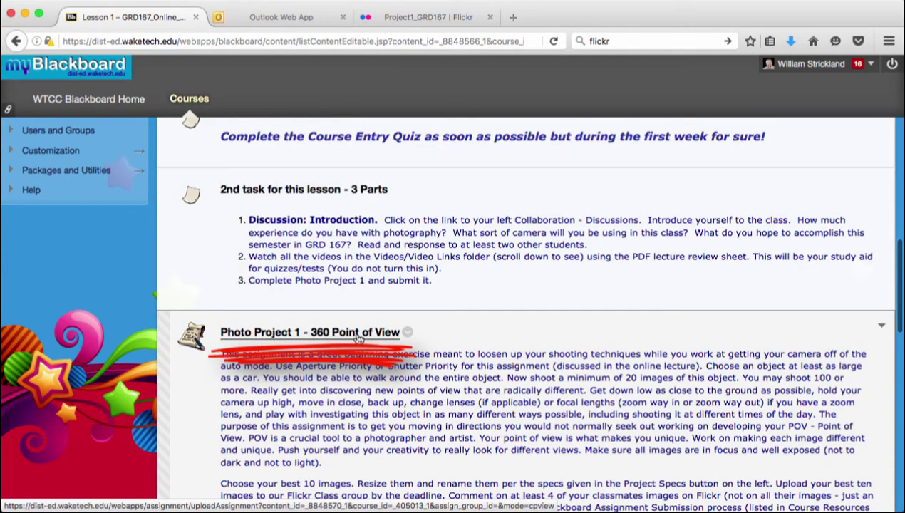
# Open the Photo Project 1 - 360 Point of View assignment and scroll to its submission section
pyautogui.click(335, 340)
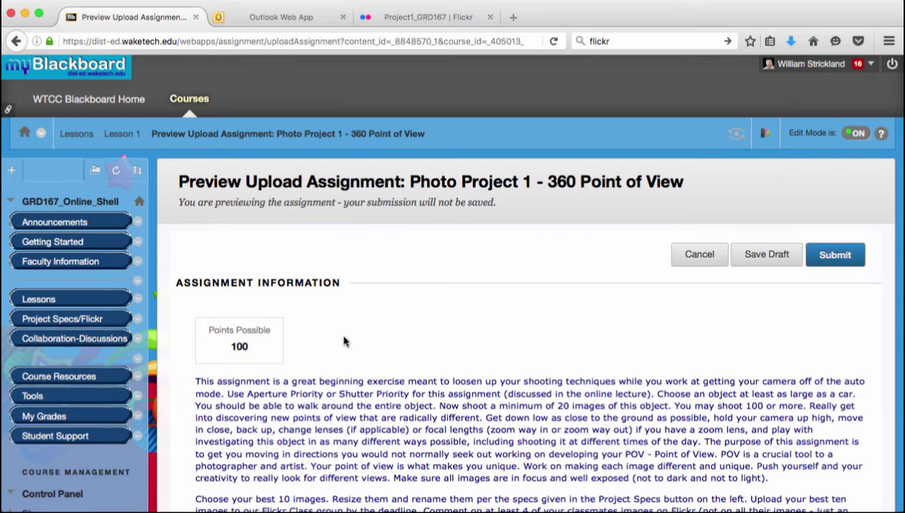
pyautogui.scroll(-3, 350, 336)
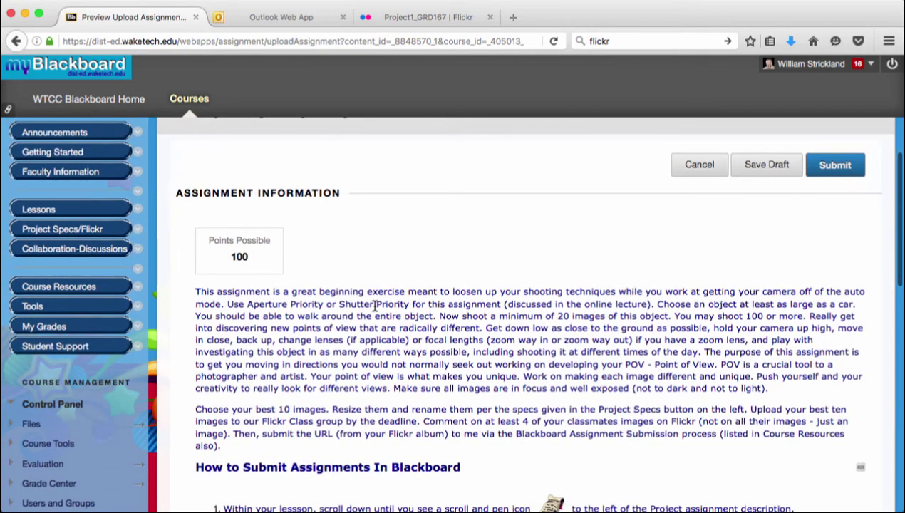
pyautogui.scroll(-5, 380, 375)
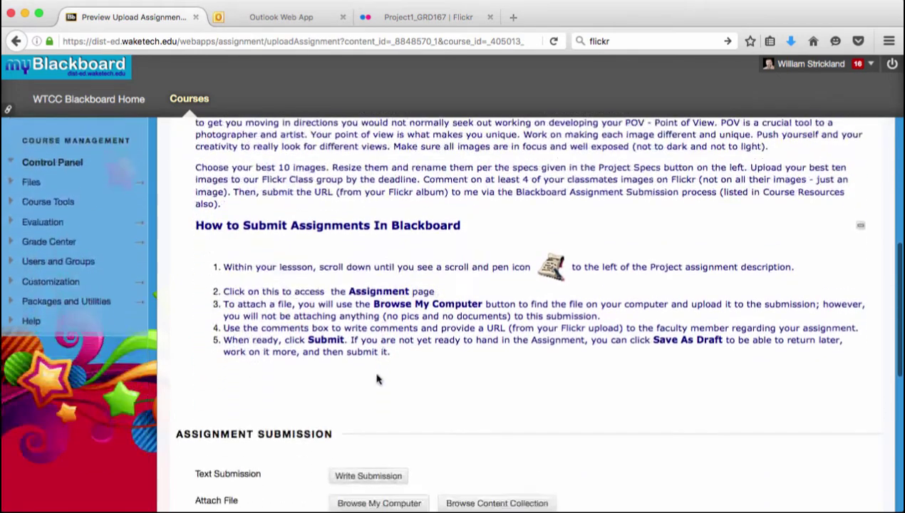
# Paste the Flickr album address into a Write Submission box and start a new line below it
pyautogui.scroll(-4, 372, 297)
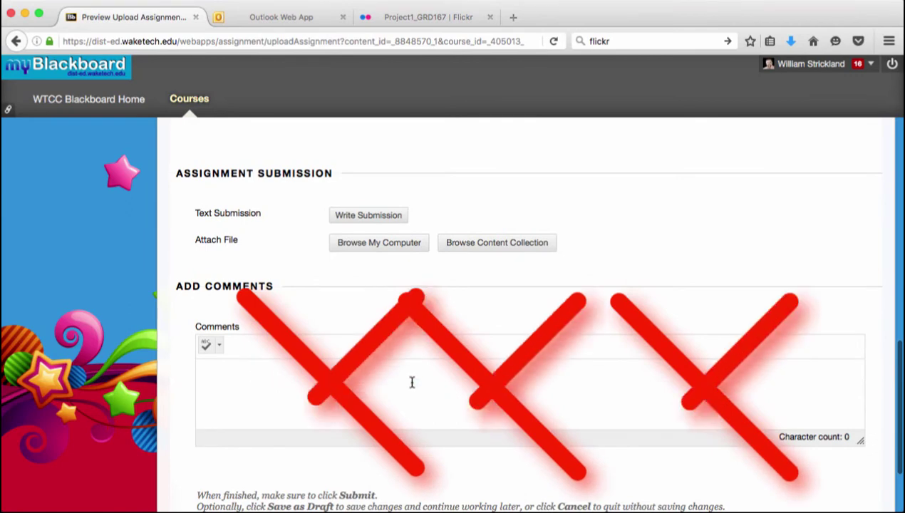
pyautogui.scroll(1, 412, 317)
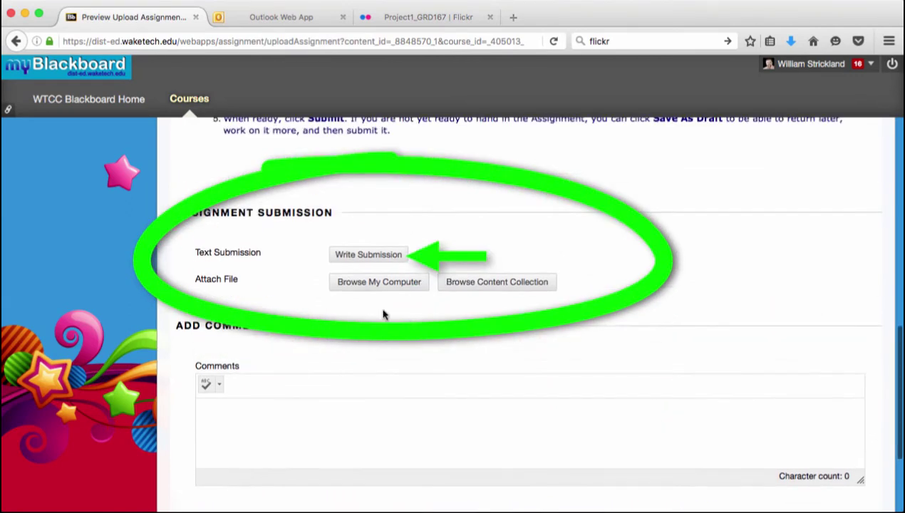
pyautogui.click(371, 255)
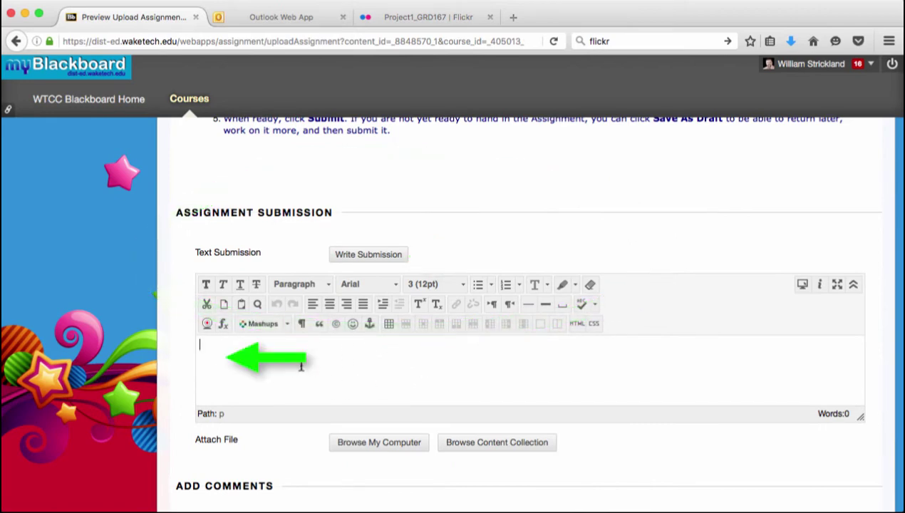
pyautogui.press('super+v')
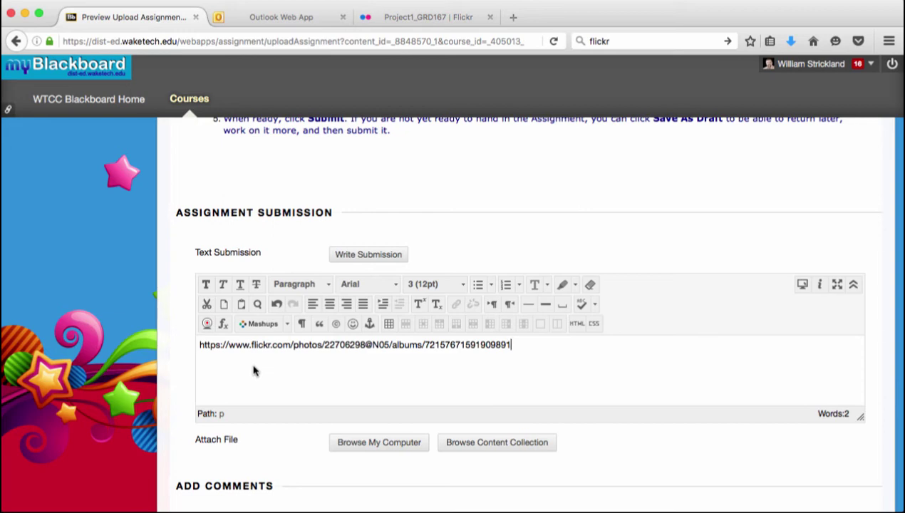
pyautogui.press('Return')
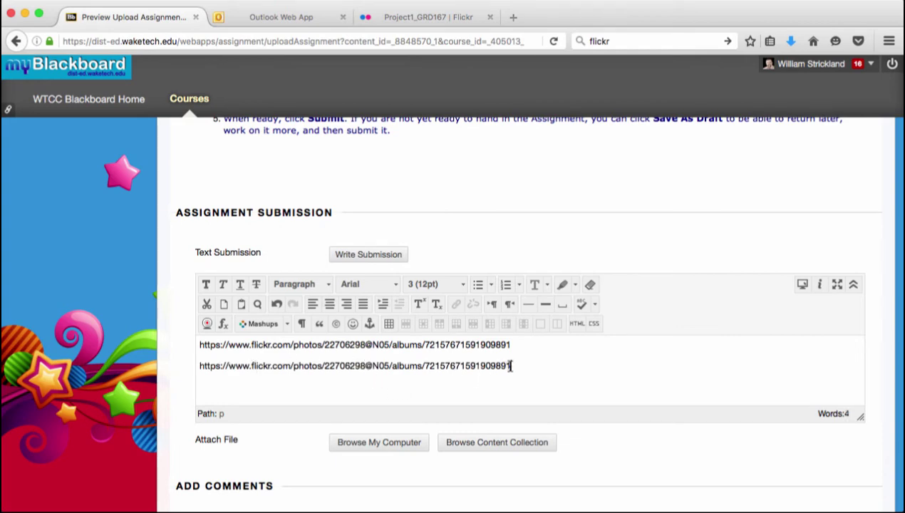
# Link the second album address to its Flickr URL with target Open in New Window (_blank)
pyautogui.moveTo(511, 365); pyautogui.dragTo(193, 367)
pyautogui.press('super+c')
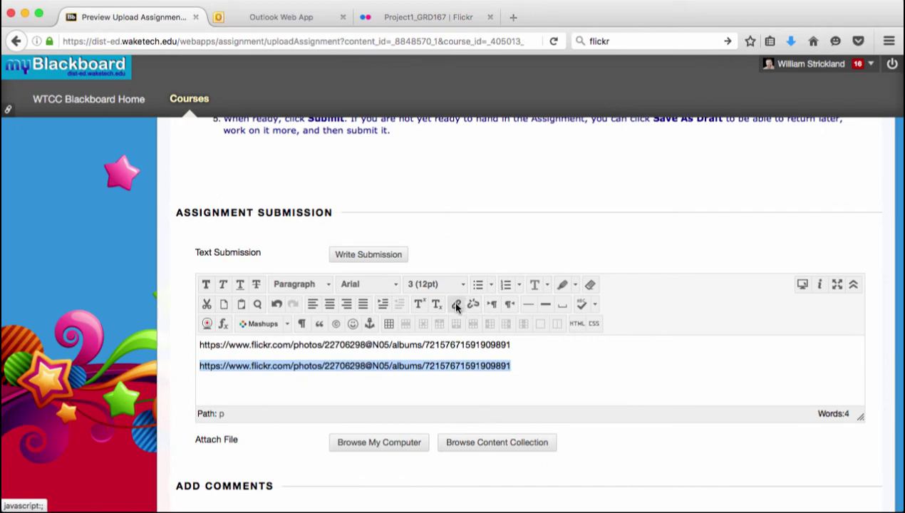
pyautogui.click(456, 305)
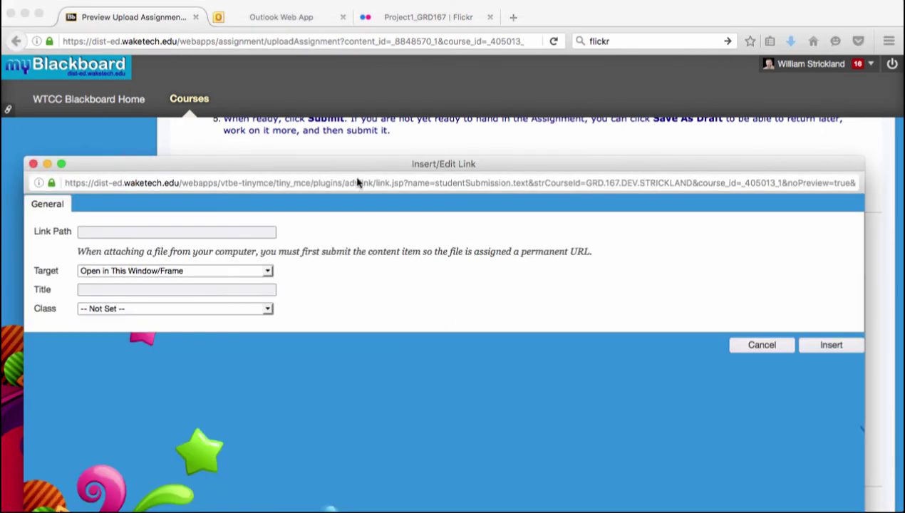
pyautogui.moveTo(358, 164); pyautogui.dragTo(346, 46)
pyautogui.click(80, 116)
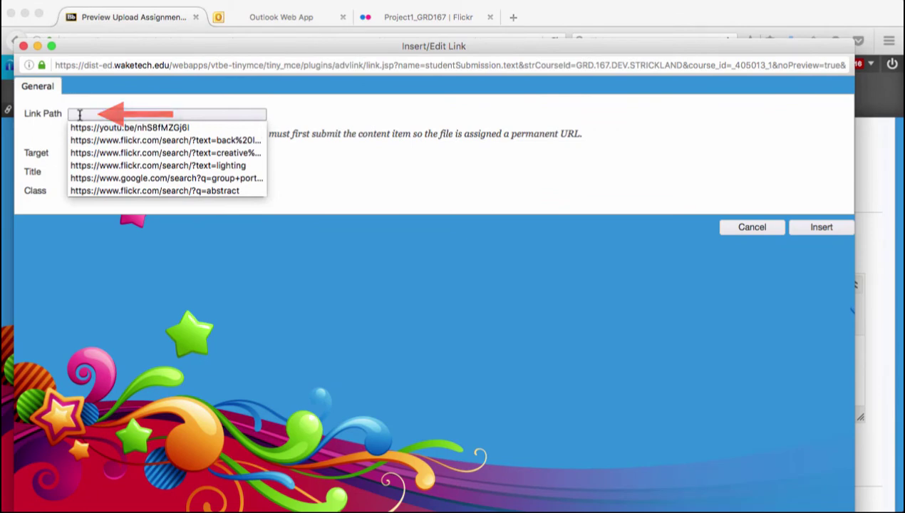
pyautogui.press('super+v')
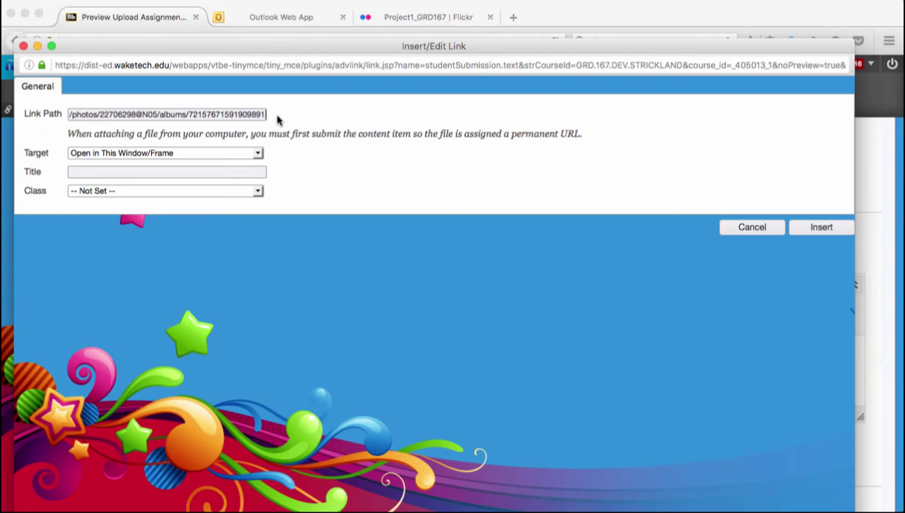
pyautogui.click(259, 154)
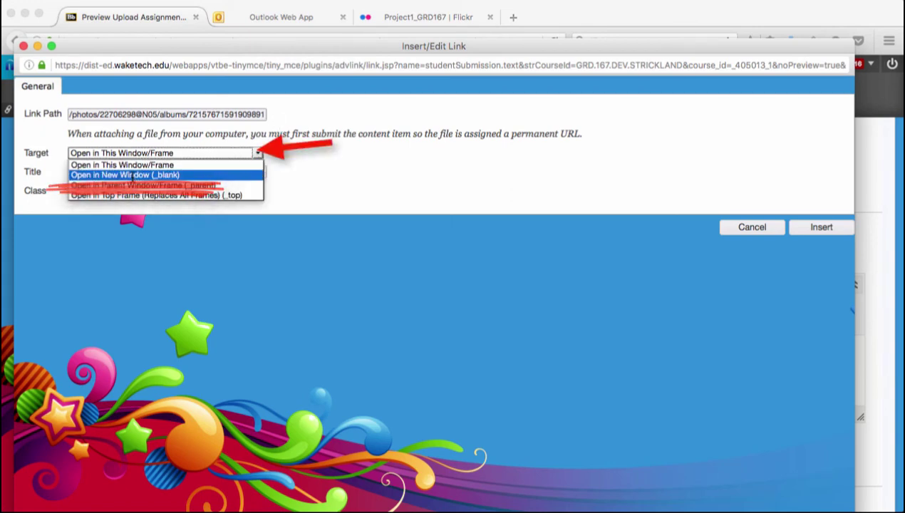
pyautogui.click(135, 175)
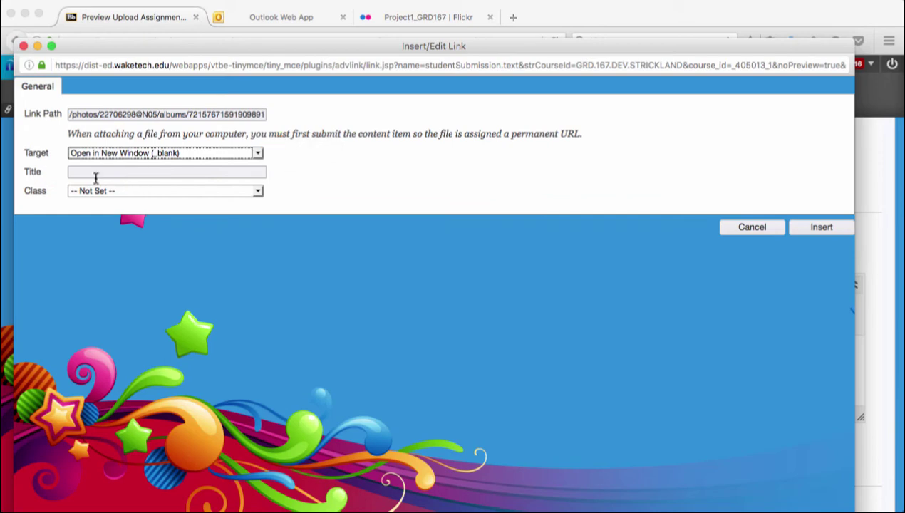
pyautogui.click(823, 228)
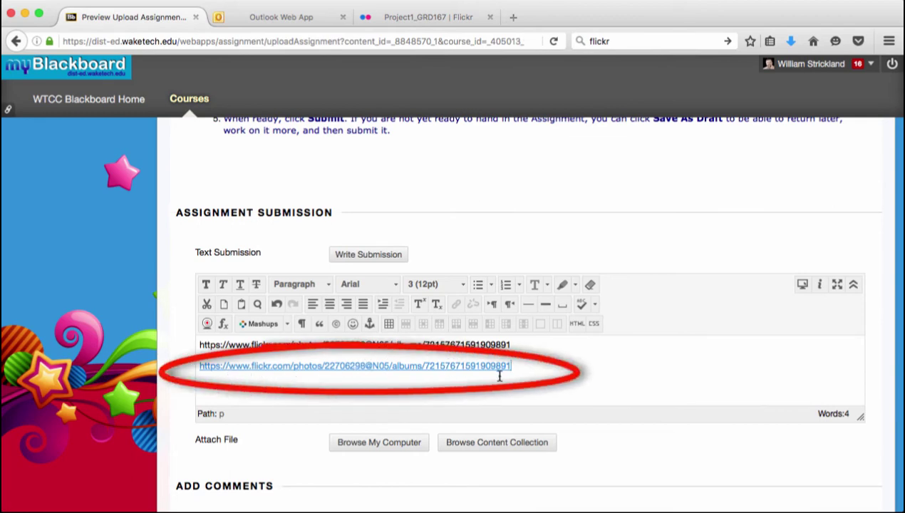
pyautogui.scroll(-5, 548, 378)
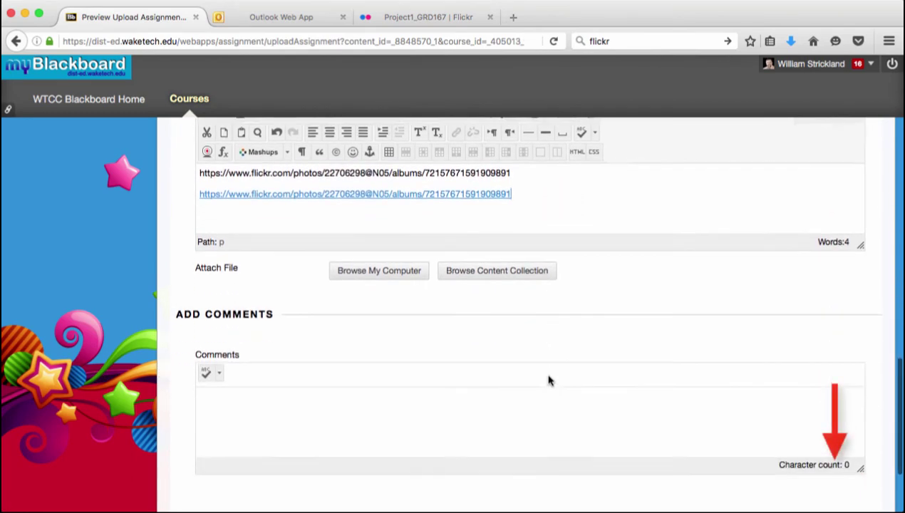
pyautogui.scroll(-3, 549, 381)
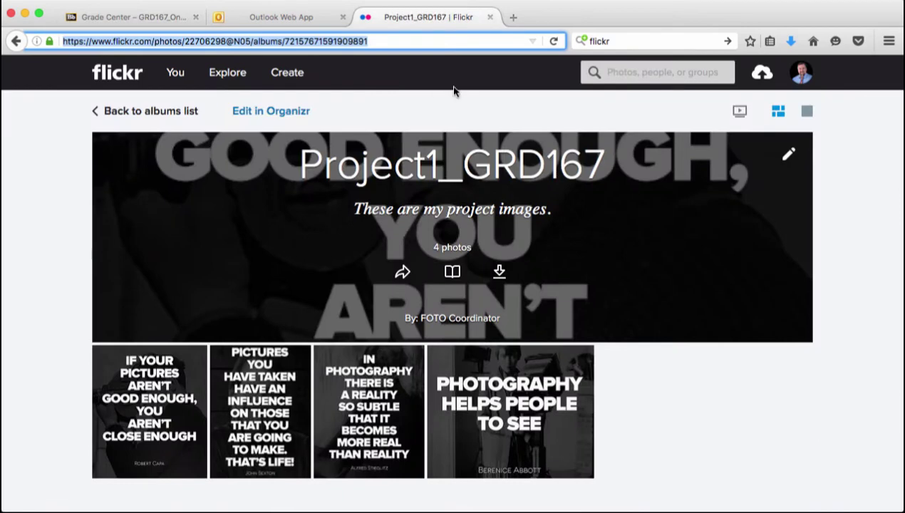
# From the Camera Roll, go to the account's Groups list and open GRD167-01_Fall2016
pyautogui.moveTo(178, 74)
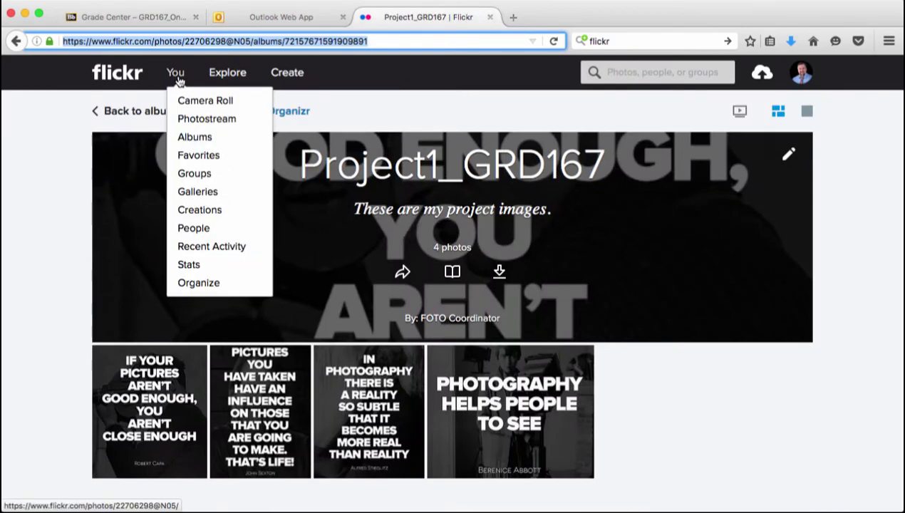
pyautogui.click(197, 106)
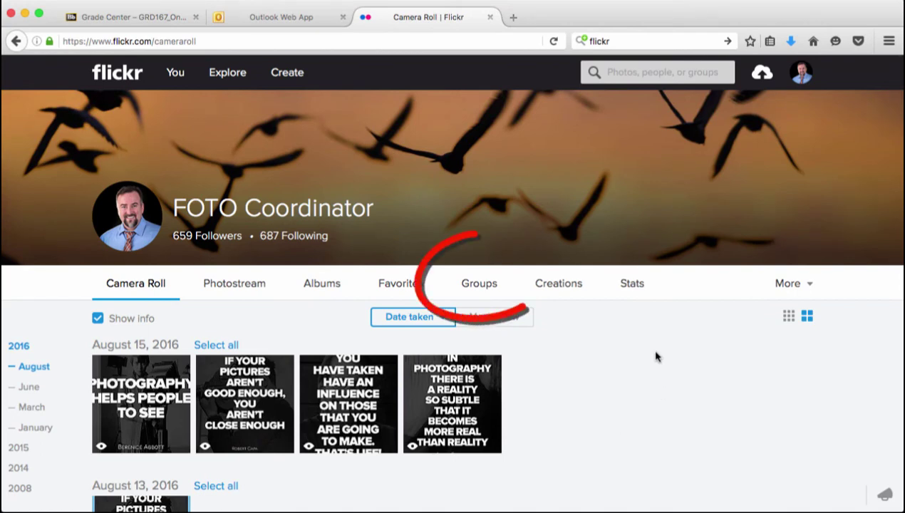
pyautogui.moveTo(178, 74)
pyautogui.click(193, 176)
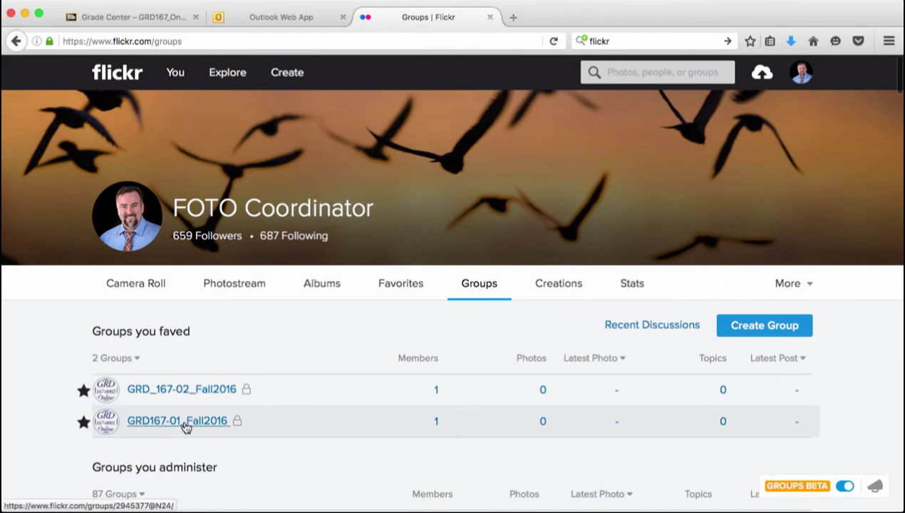
pyautogui.click(178, 426)
pyautogui.scroll(-5, 247, 404)
pyautogui.scroll(5, 247, 403)
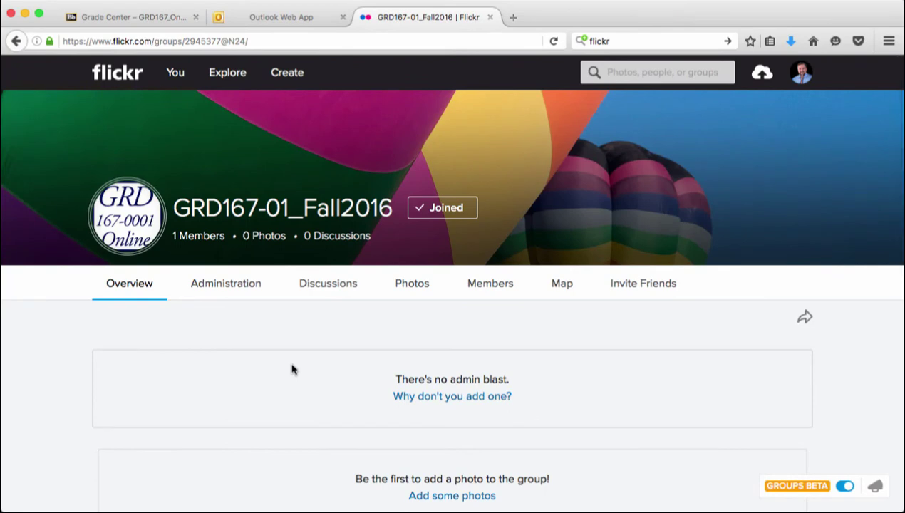
# Pick the four Project1 photos and add them to the GRD167-01_Fall2016 group's photo pool
pyautogui.click(412, 290)
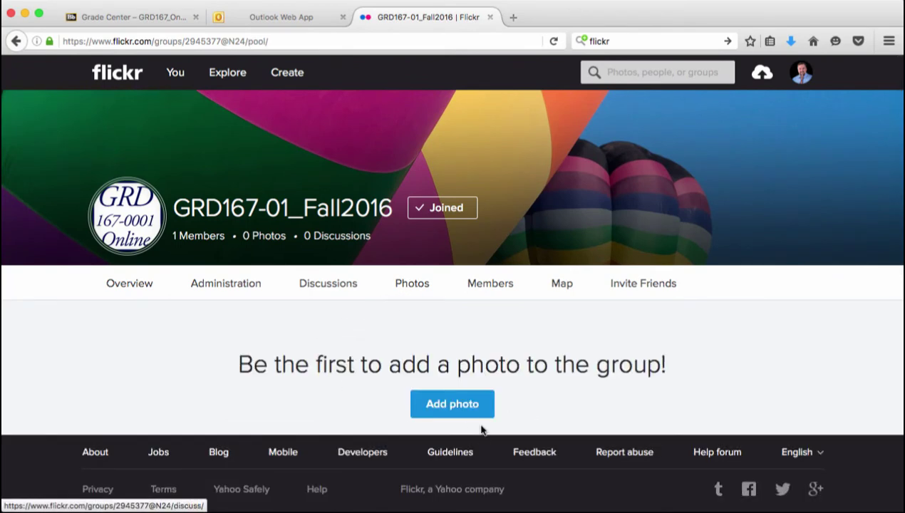
pyautogui.click(455, 408)
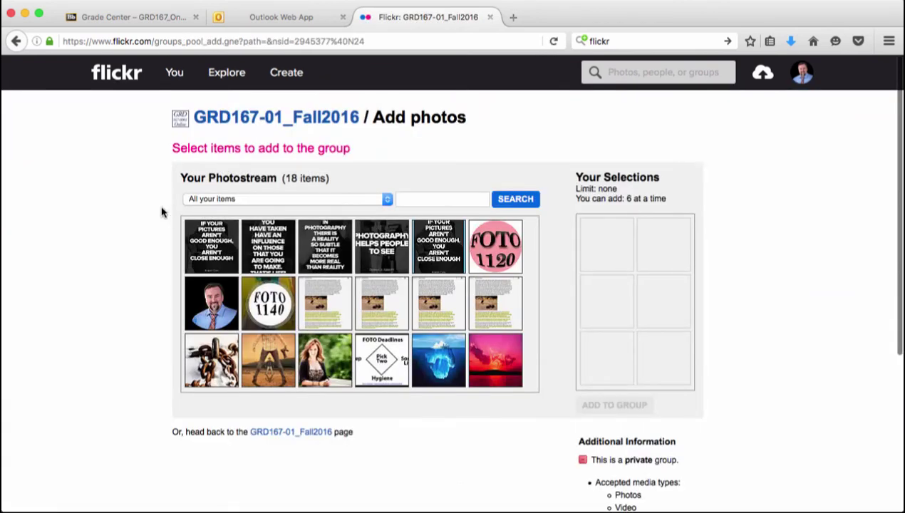
pyautogui.click(208, 239)
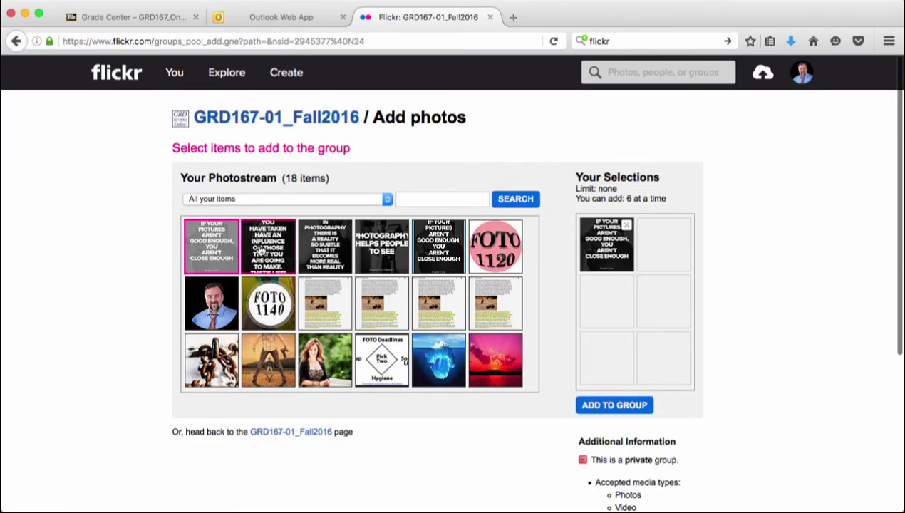
pyautogui.click(261, 249)
pyautogui.click(323, 248)
pyautogui.click(358, 247)
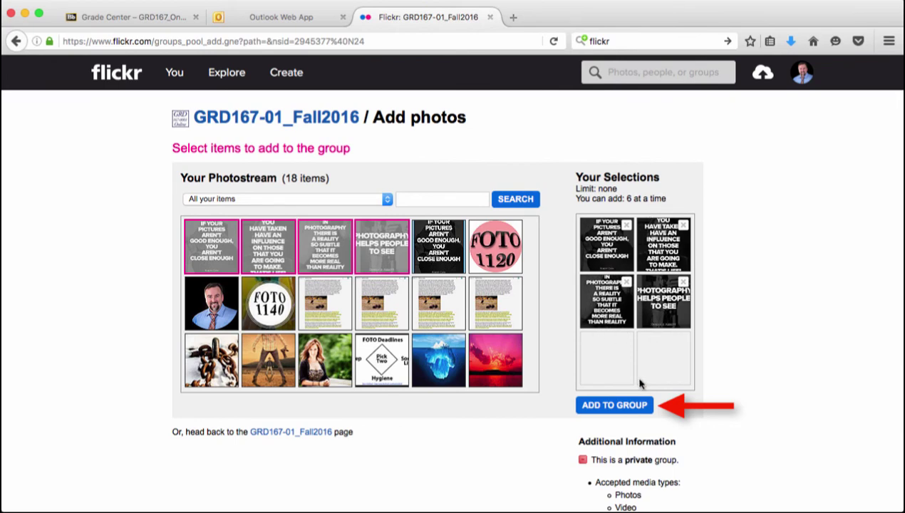
pyautogui.click(608, 406)
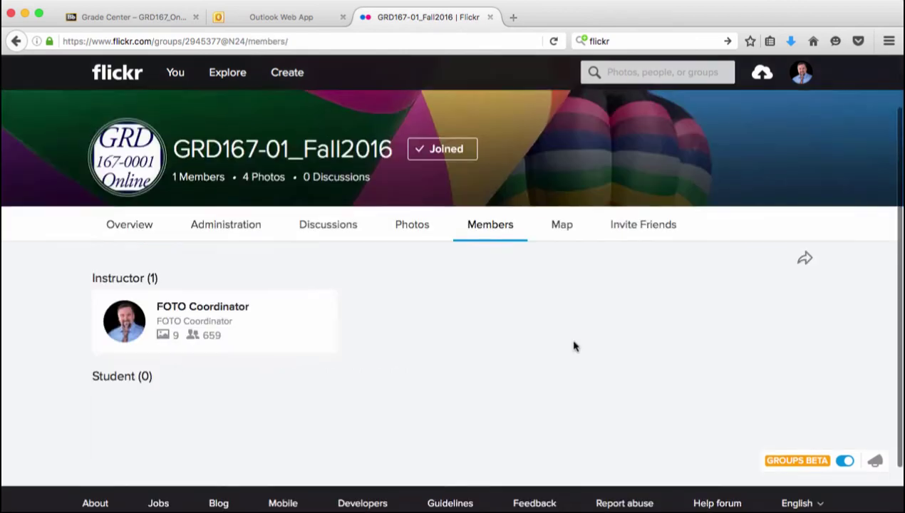
# Show the GRD167-01_Fall2016 group's photo pool instead of its member list
pyautogui.scroll(-2, 574, 347)
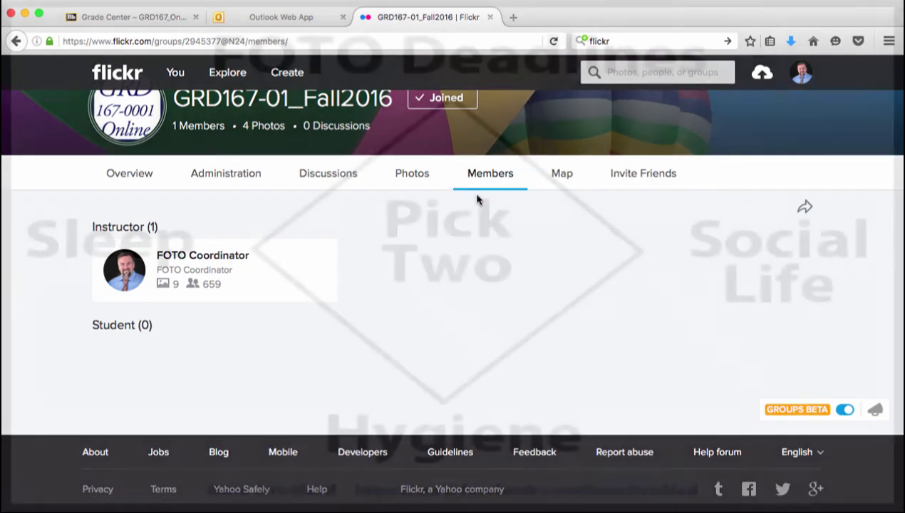
pyautogui.click(414, 175)
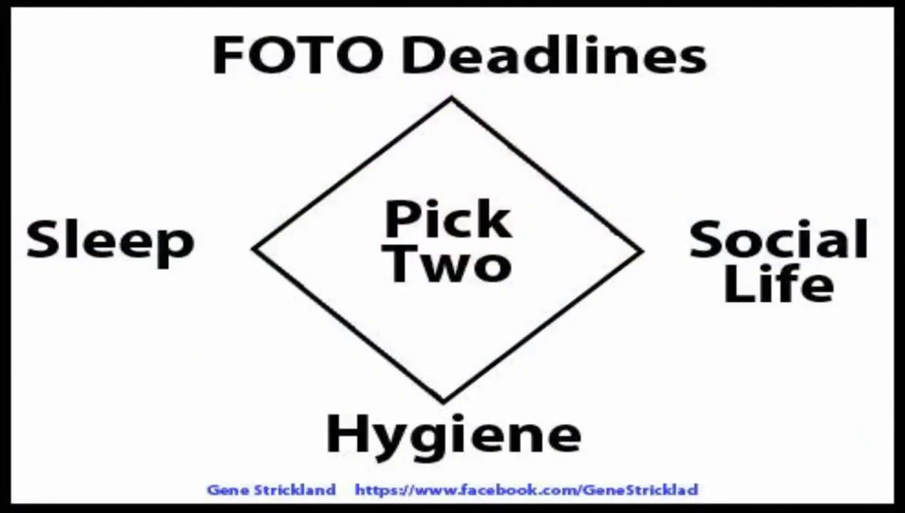